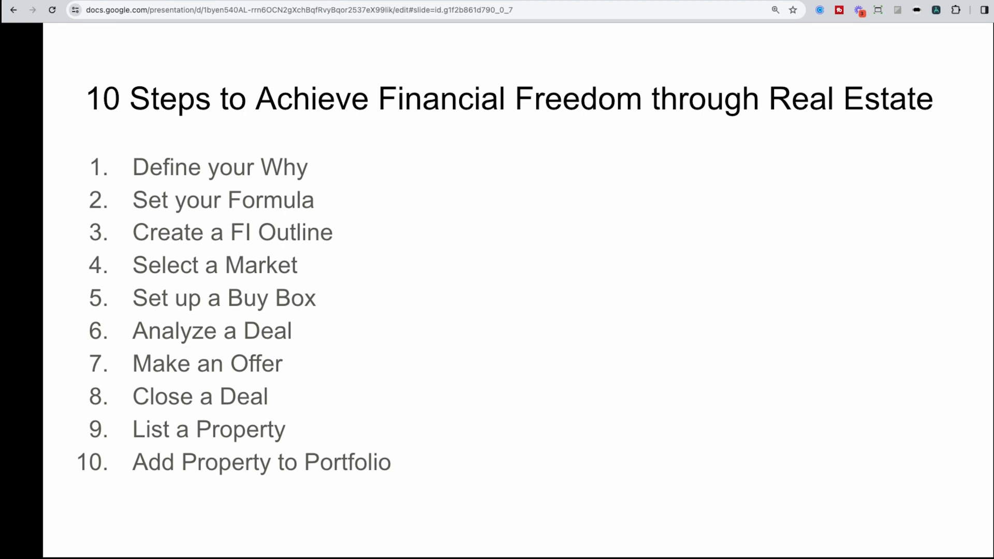
- Step through the Select a Market animations: funnel, '380+ U.S. metro areas' callout and Data Driven image
{"action": "key", "text": "Right"}
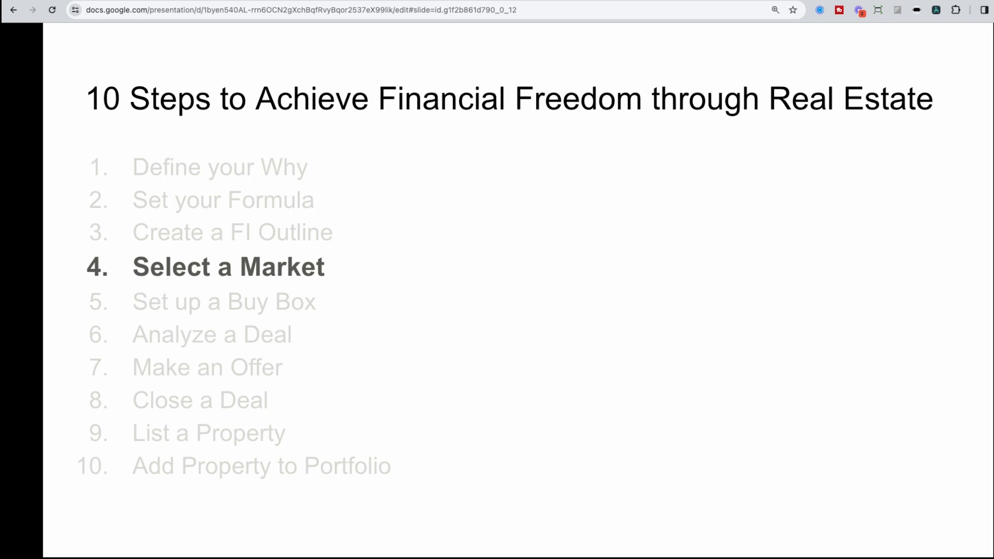
{"action": "key", "text": "Right"}
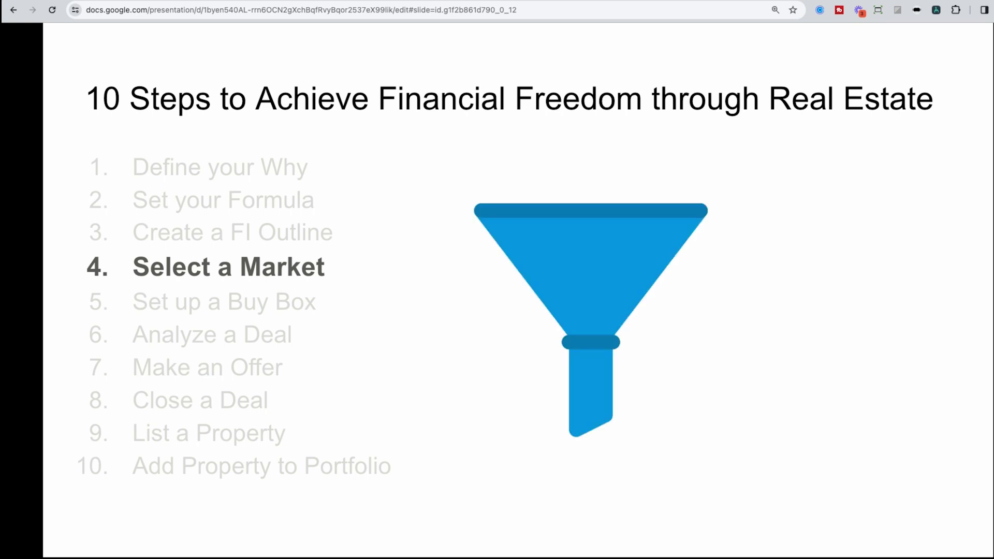
{"action": "key", "text": "Right"}
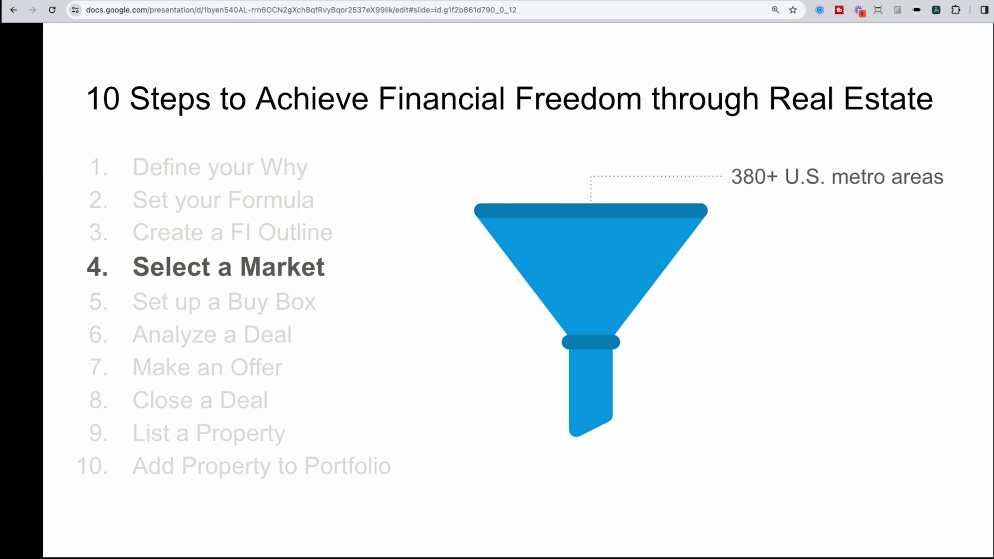
{"action": "key", "text": "Right"}
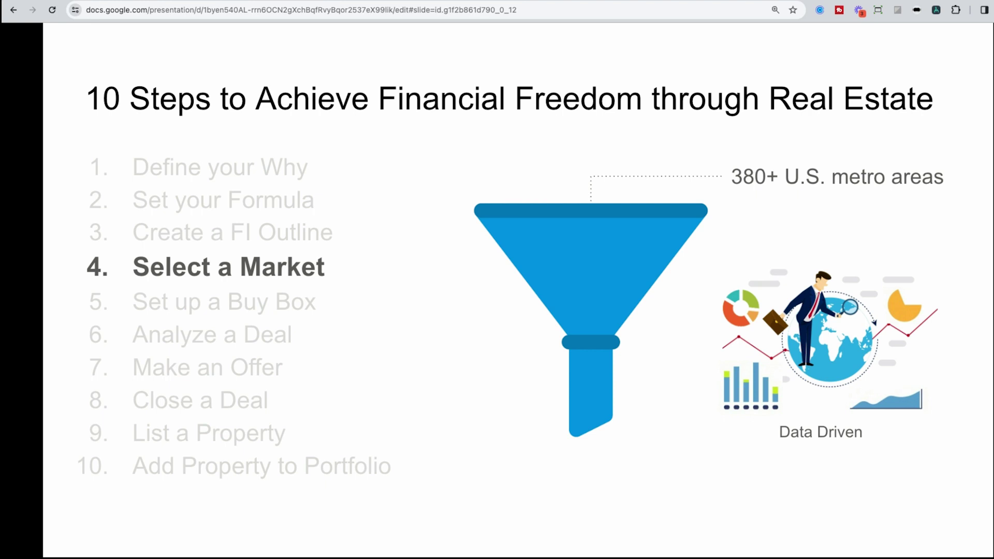
- Reveal the '1-3 metro areas' result, advance to Where to get the Data?, then switch to Zillow's page
{"action": "key", "text": "Right"}
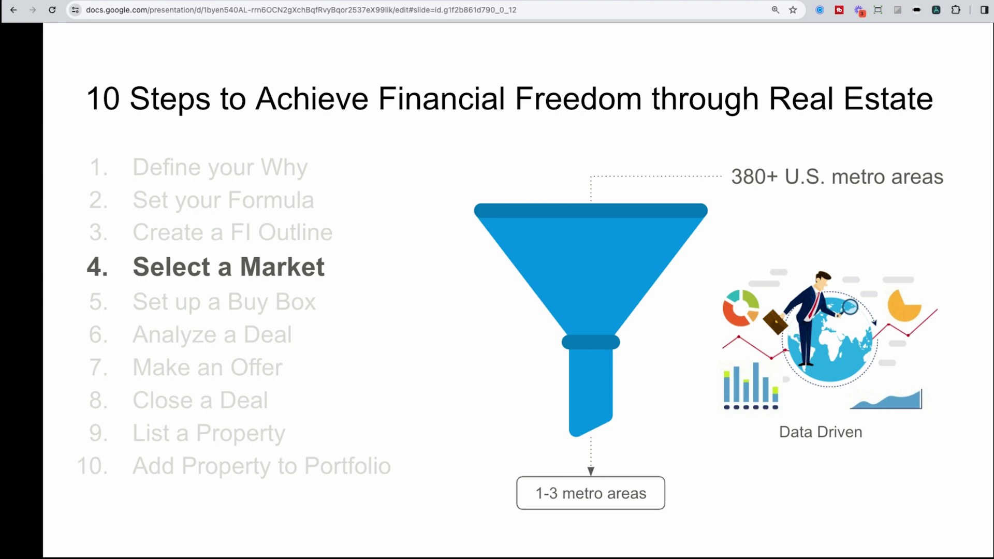
{"action": "key", "text": "Right"}
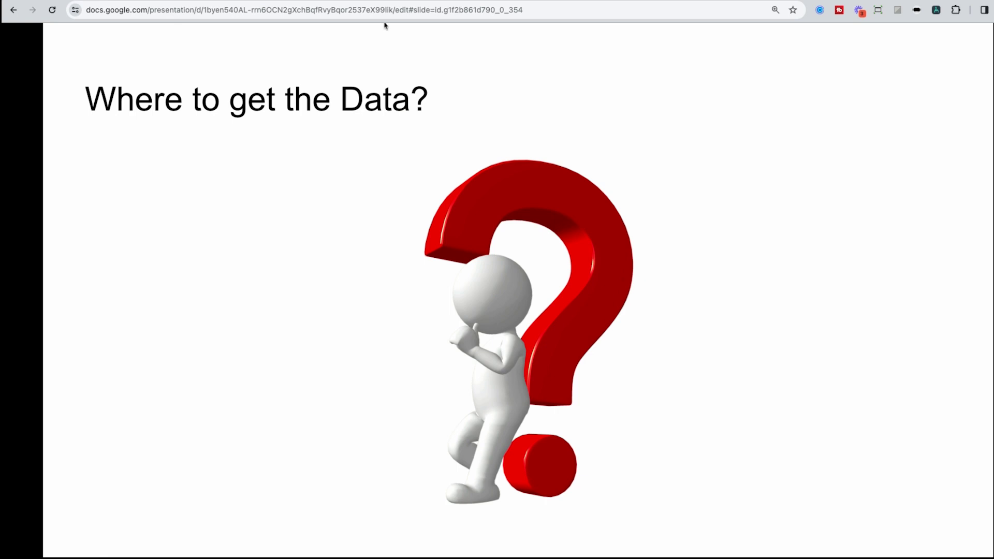
{"action": "key", "text": "ctrl+Tab"}
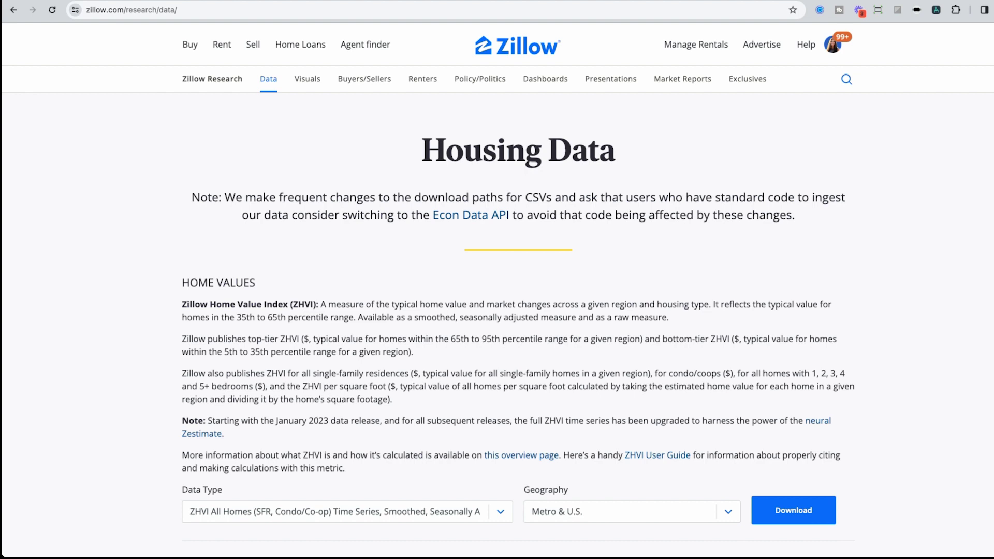
- Scroll the Zillow Housing Data page through the Home Values, Forecasts and Rentals datasets
{"action": "scroll", "coordinate": [117, 298], "scroll_direction": "down", "scroll_amount": 3}
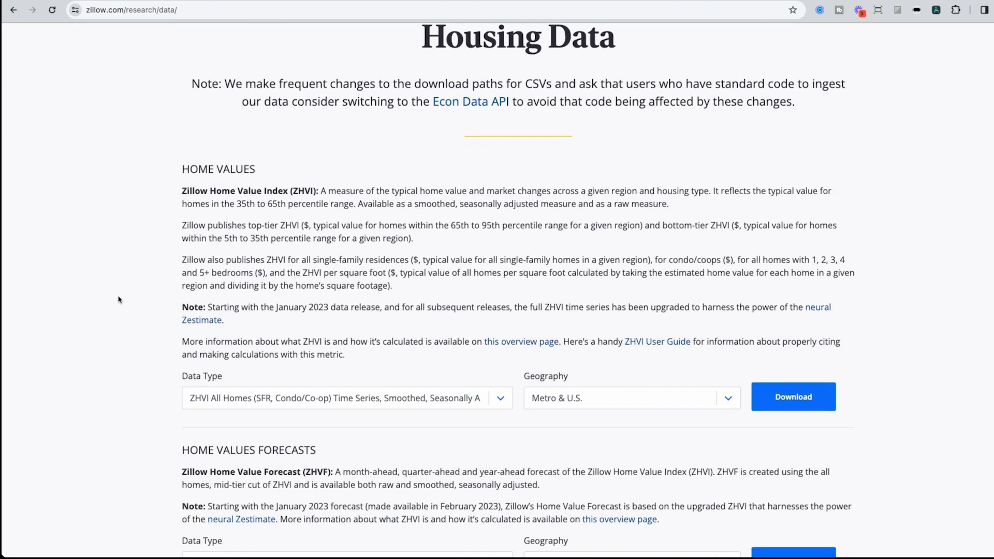
{"action": "scroll", "coordinate": [118, 298], "scroll_direction": "down", "scroll_amount": 12}
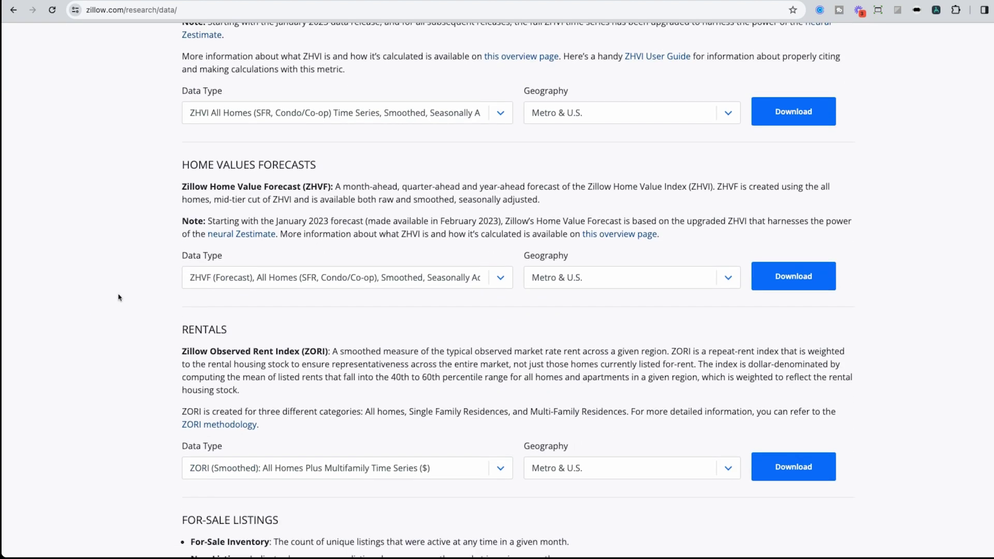
{"action": "scroll", "coordinate": [118, 298], "scroll_direction": "down", "scroll_amount": 5}
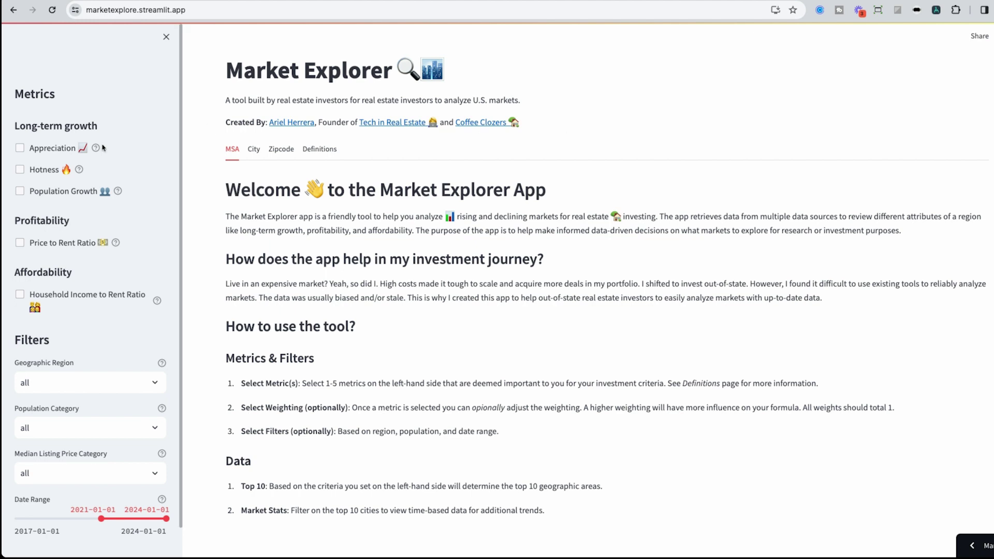
- Tick Appreciation as the sole metric and review the Rankings table topped by Santa Maria-Santa Barbara, CA
{"action": "left_click", "coordinate": [20, 150]}
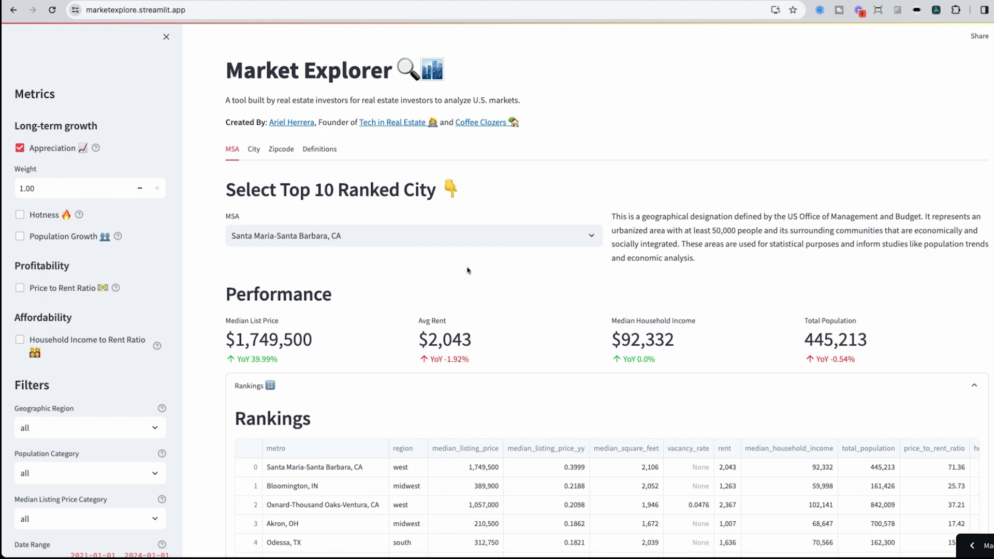
{"action": "scroll", "coordinate": [352, 310], "scroll_direction": "down", "scroll_amount": 3}
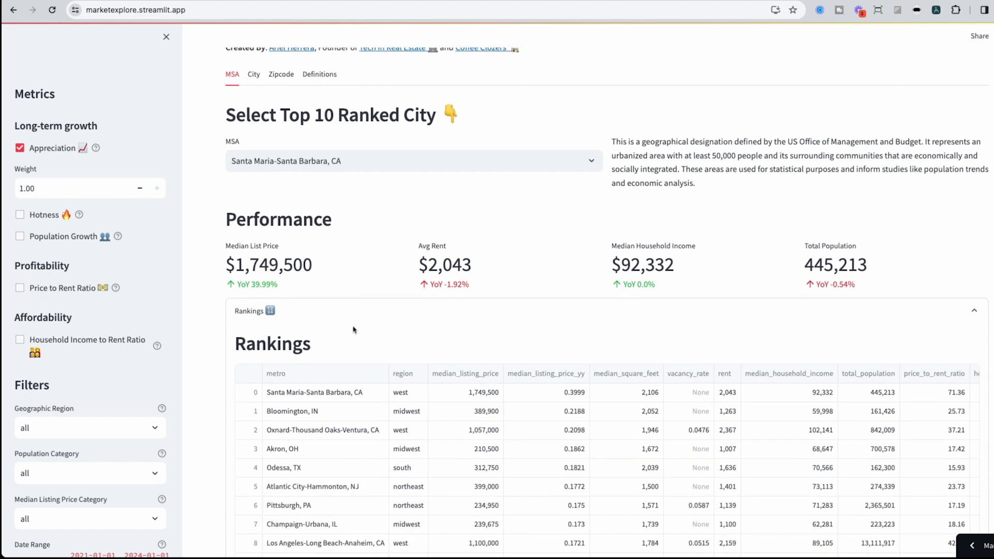
{"action": "scroll", "coordinate": [354, 330], "scroll_direction": "down", "scroll_amount": 2}
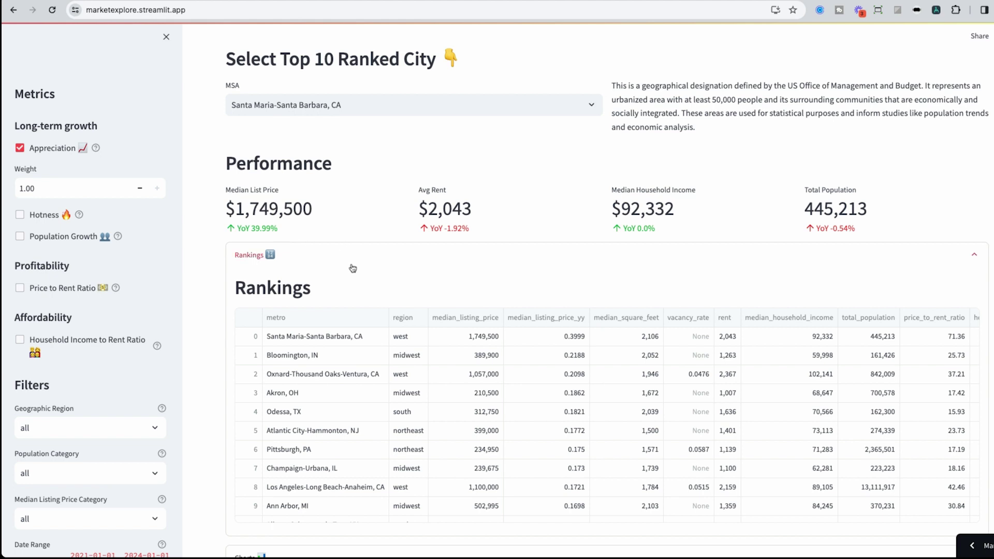
{"action": "scroll", "coordinate": [352, 269], "scroll_direction": "down", "scroll_amount": 2}
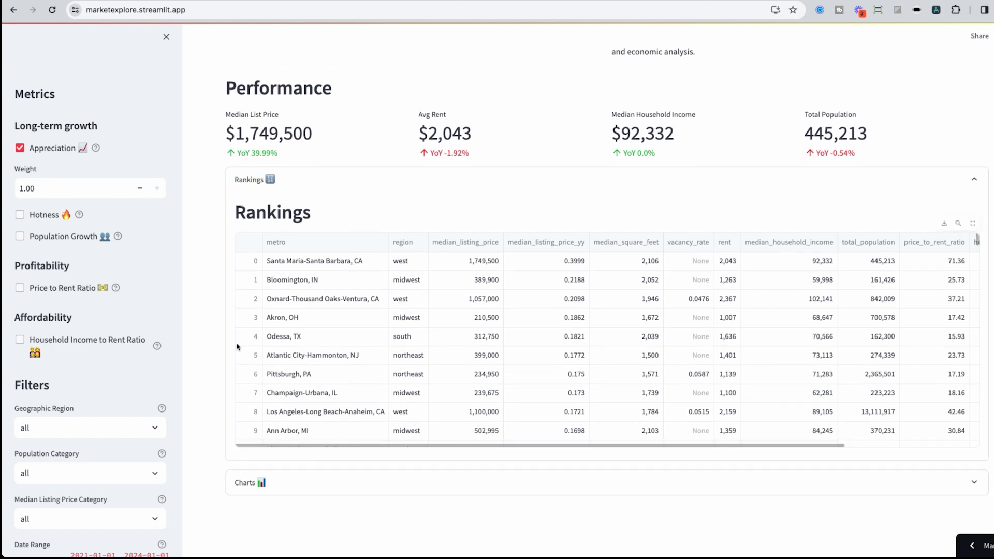
{"action": "scroll", "coordinate": [207, 311], "scroll_direction": "up", "scroll_amount": 2}
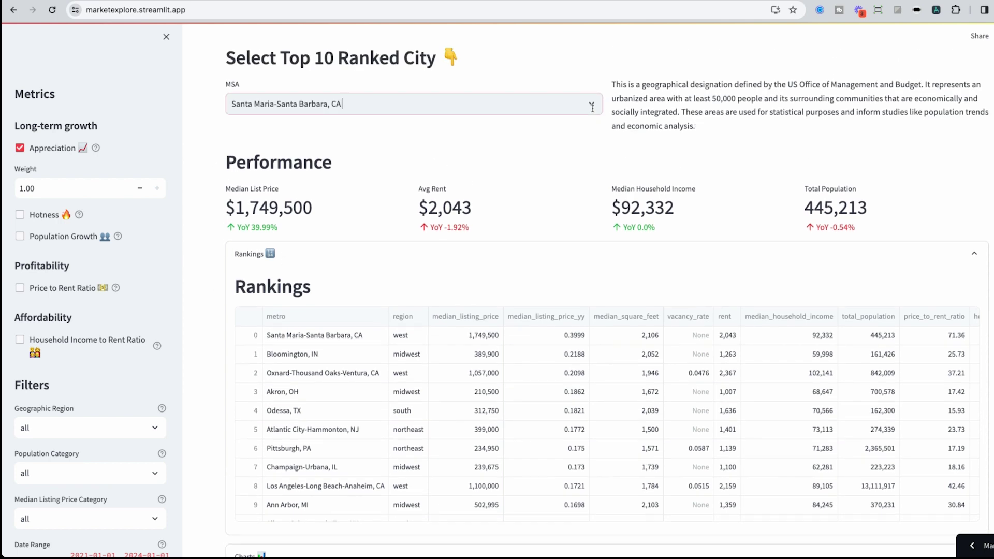
{"action": "left_click", "coordinate": [591, 105]}
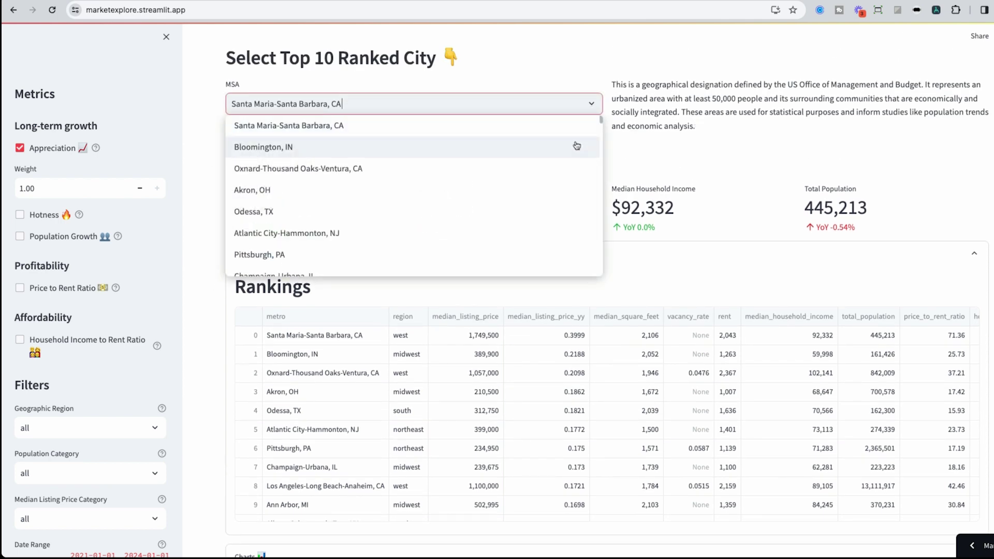
{"action": "left_click", "coordinate": [640, 152]}
{"action": "scroll", "coordinate": [502, 234], "scroll_direction": "down", "scroll_amount": 1}
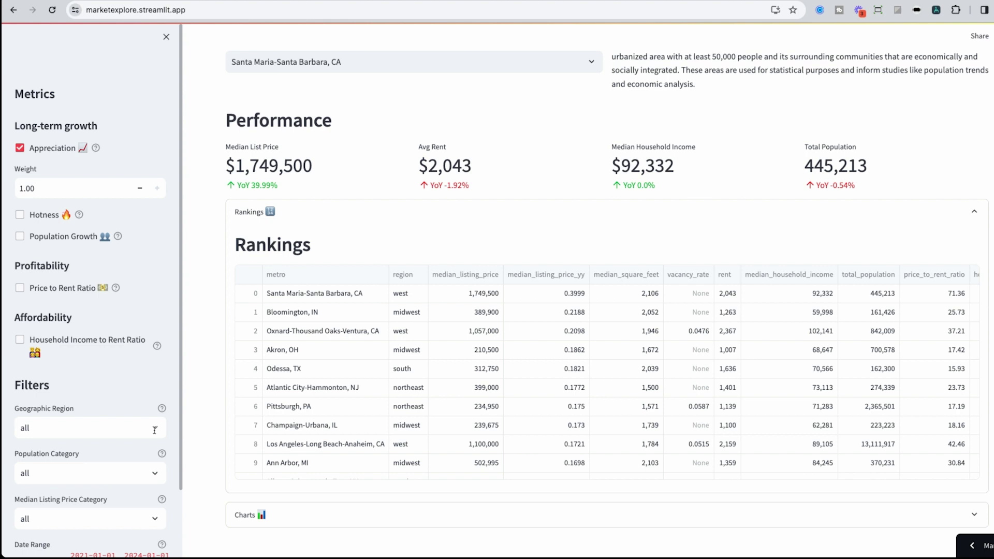
{"action": "left_click", "coordinate": [154, 431]}
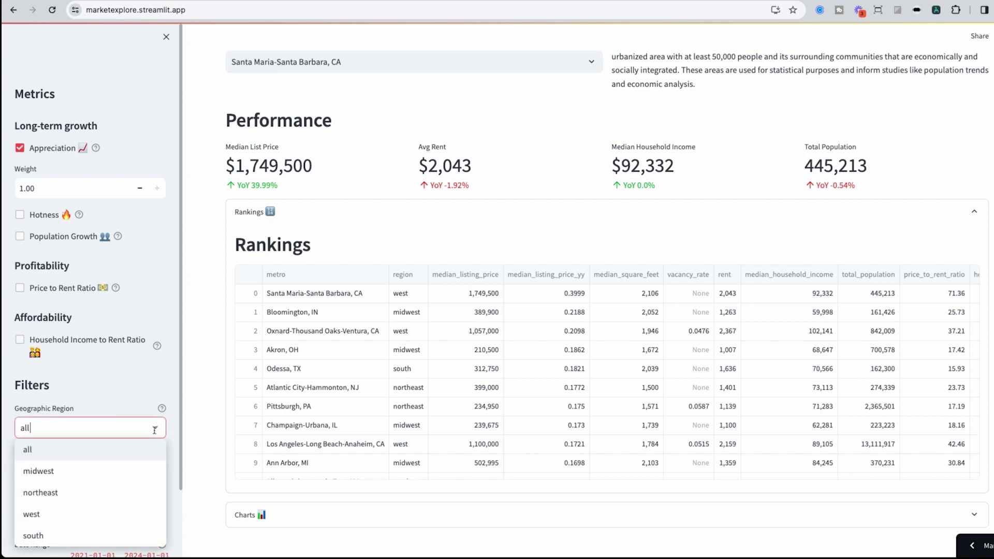
- Set Geographic Region to midwest and scroll across the Rankings table to review the ratio columns
{"action": "left_click", "coordinate": [134, 472]}
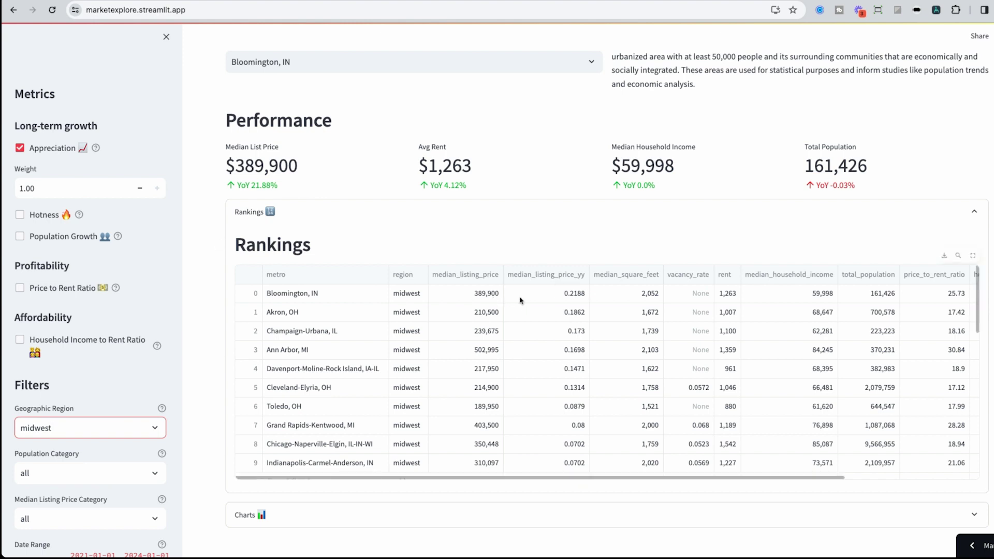
{"action": "scroll", "coordinate": [521, 300], "scroll_direction": "right", "scroll_amount": 2}
{"action": "scroll", "coordinate": [521, 300], "scroll_direction": "right", "scroll_amount": 5}
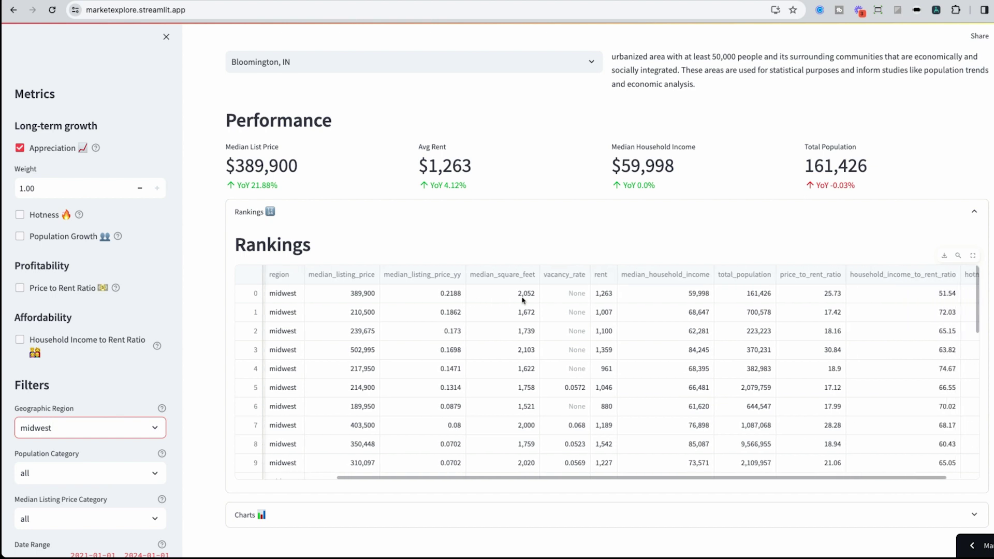
{"action": "scroll", "coordinate": [522, 300], "scroll_direction": "right", "scroll_amount": 1}
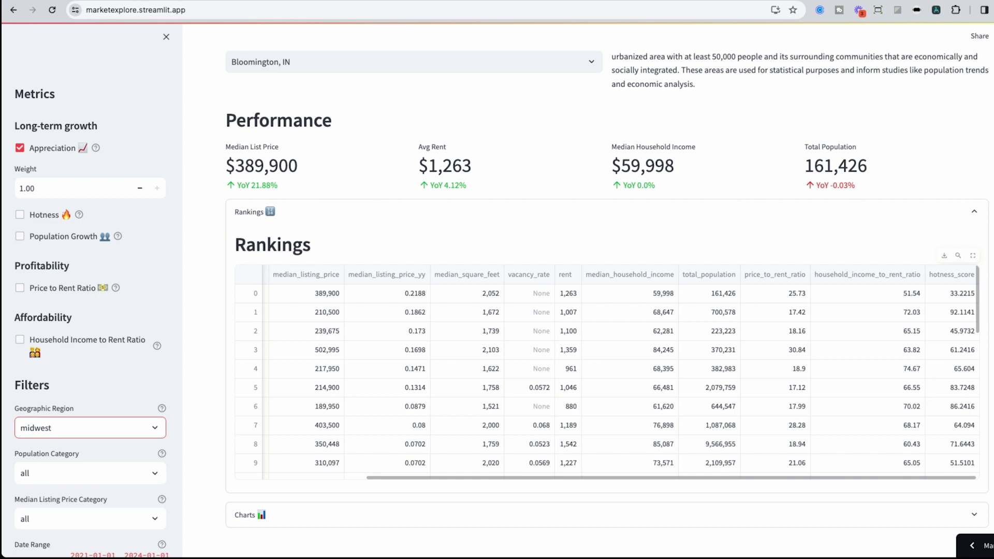
{"action": "scroll", "coordinate": [522, 300], "scroll_direction": "left", "scroll_amount": 7}
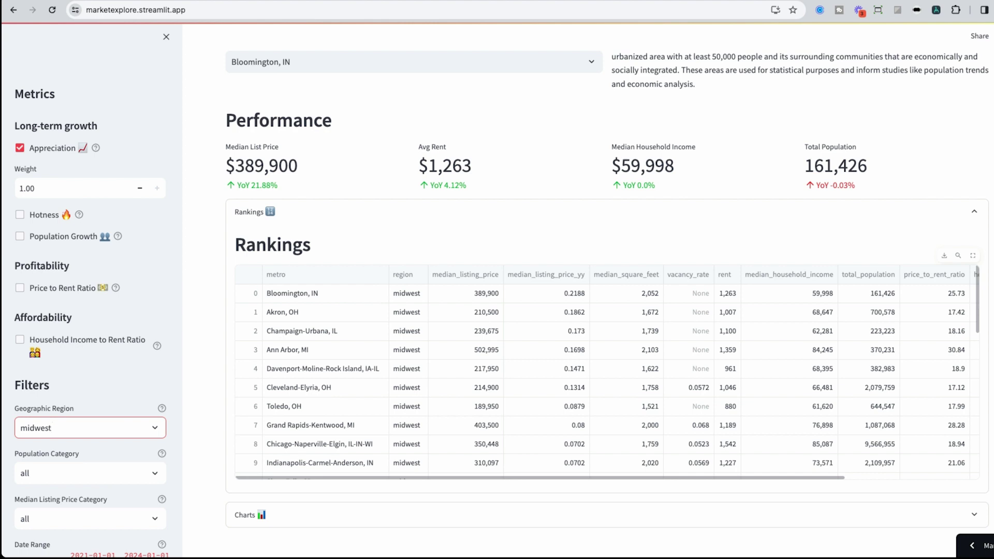
{"action": "scroll", "coordinate": [607, 366], "scroll_direction": "right", "scroll_amount": 1}
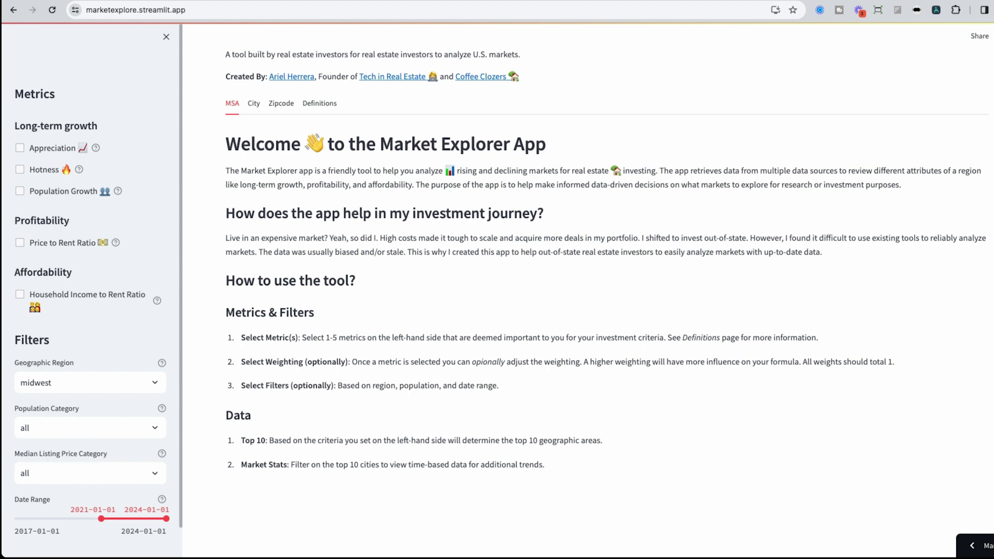
- Add Household Income to Rent Ratio and Hotness as ranking metrics
{"action": "left_click", "coordinate": [20, 295]}
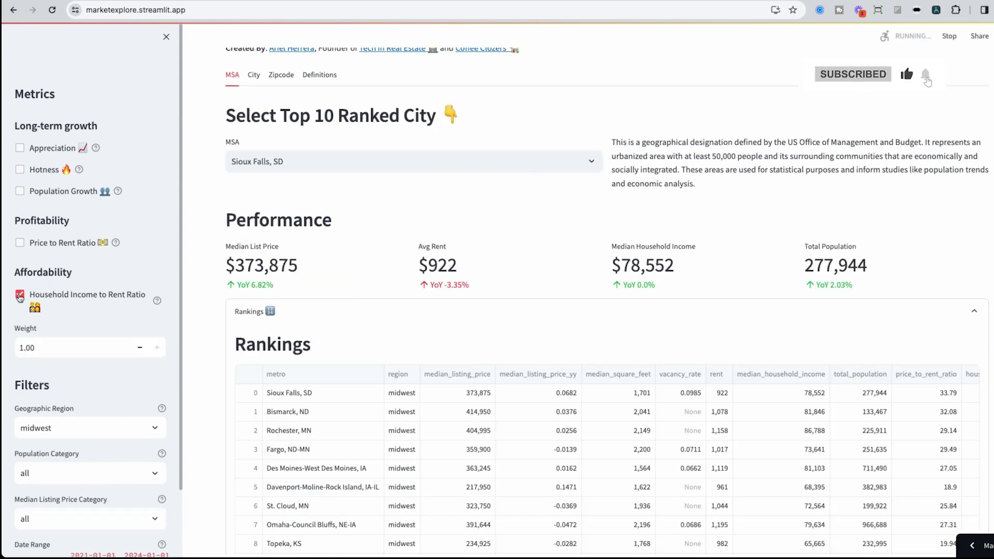
{"action": "left_click", "coordinate": [21, 171]}
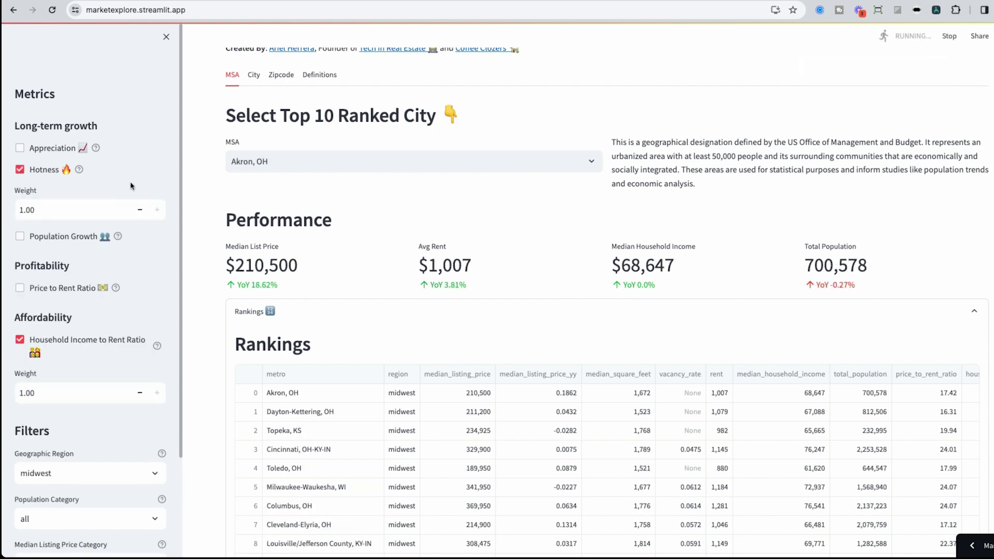
{"action": "mouse_move", "coordinate": [78, 171]}
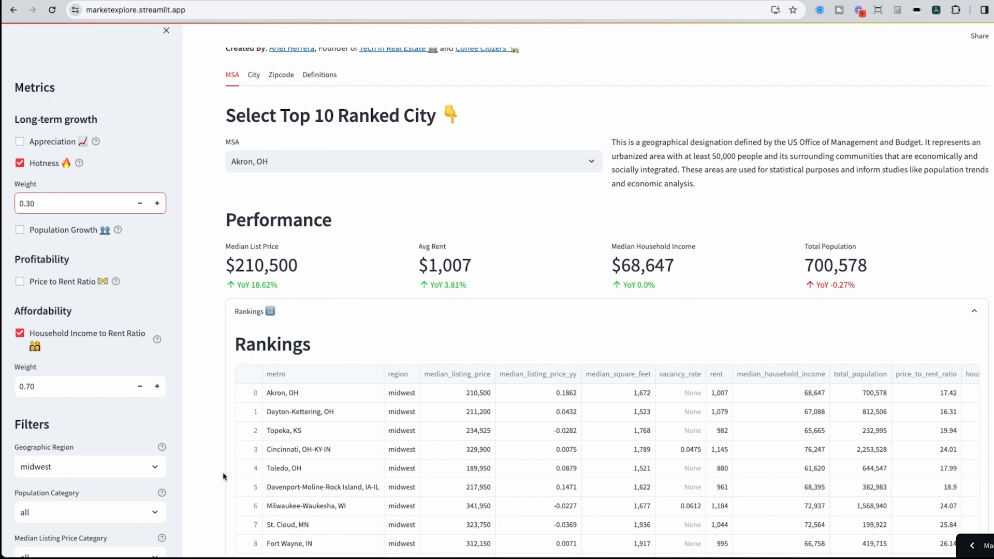
- Change Geographic Region from midwest to all, putting Lynchburg, VA at the top
{"action": "scroll", "coordinate": [223, 476], "scroll_direction": "down", "scroll_amount": 1}
{"action": "scroll", "coordinate": [94, 361], "scroll_direction": "down", "scroll_amount": 2}
{"action": "left_click", "coordinate": [94, 361]}
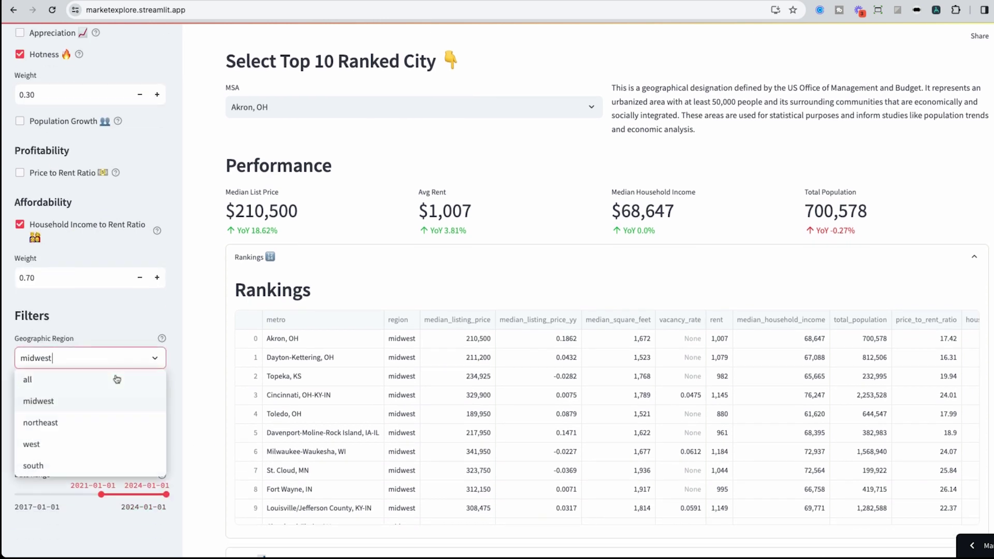
{"action": "left_click", "coordinate": [96, 379]}
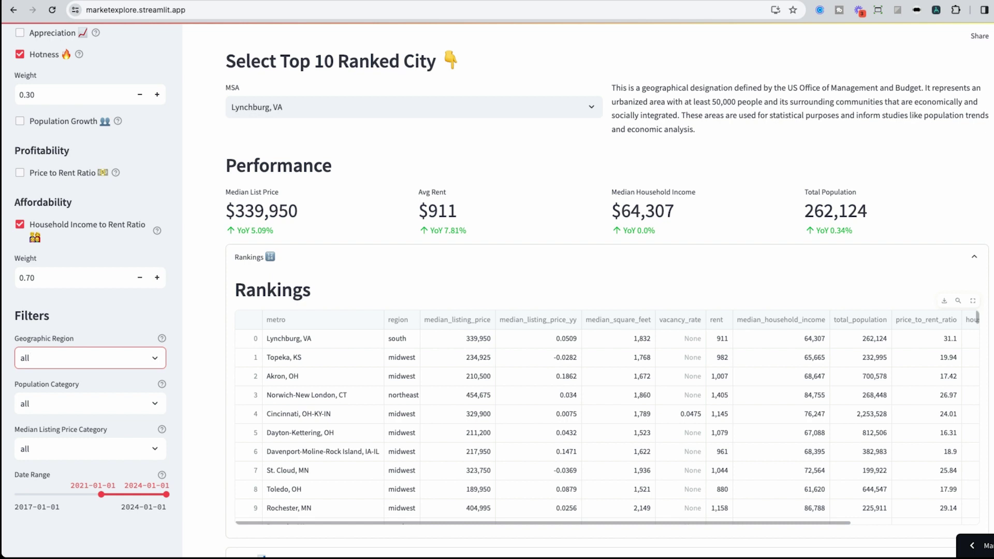
- Scroll the Rankings table right to the household_income_to_rent_ratio and hotness_score columns, then back
{"action": "scroll", "coordinate": [338, 362], "scroll_direction": "right", "scroll_amount": 5}
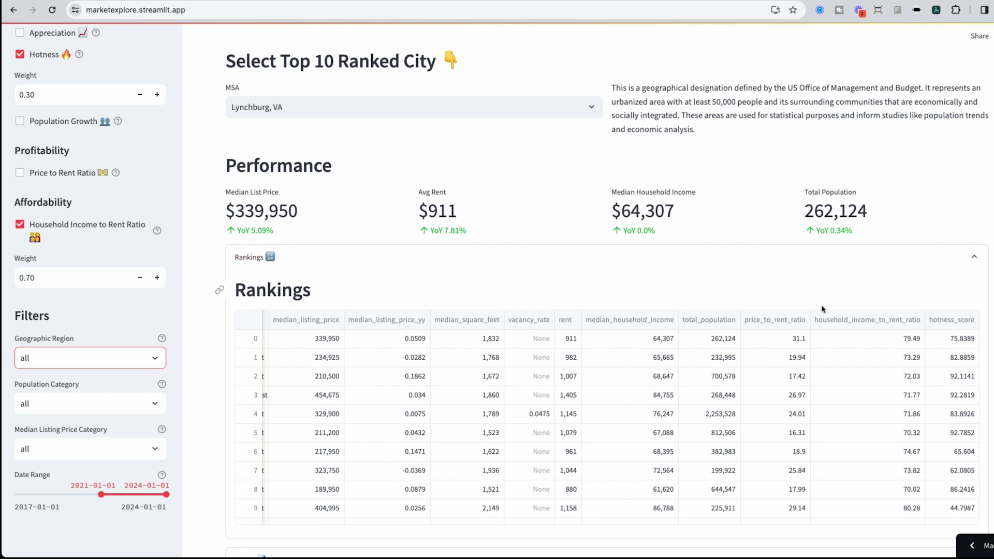
{"action": "scroll", "coordinate": [821, 306], "scroll_direction": "left", "scroll_amount": 5}
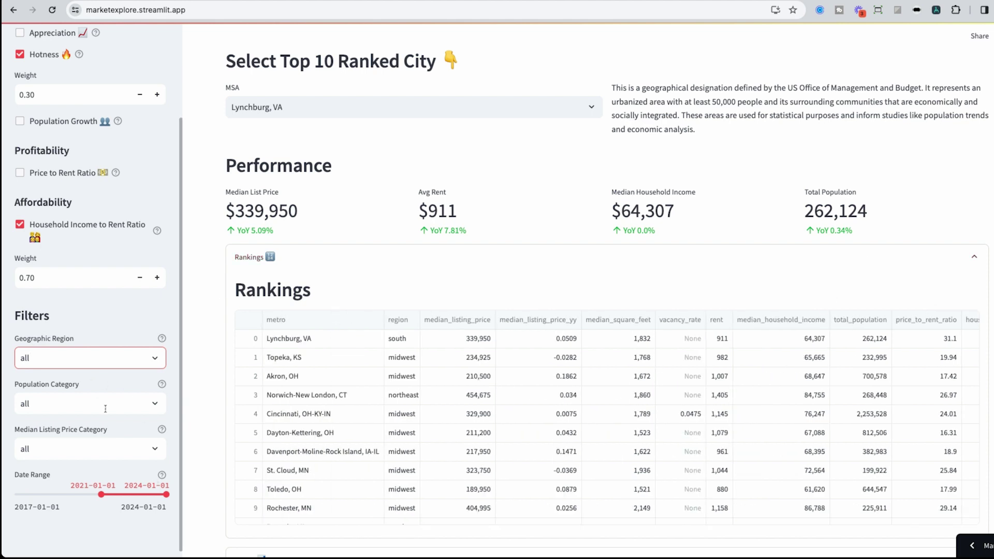
- Filter to south region, 500K-1mil population and 250K-500K listing price, led by Greensboro-High Point, NC
{"action": "left_click", "coordinate": [106, 359]}
{"action": "left_click", "coordinate": [71, 464]}
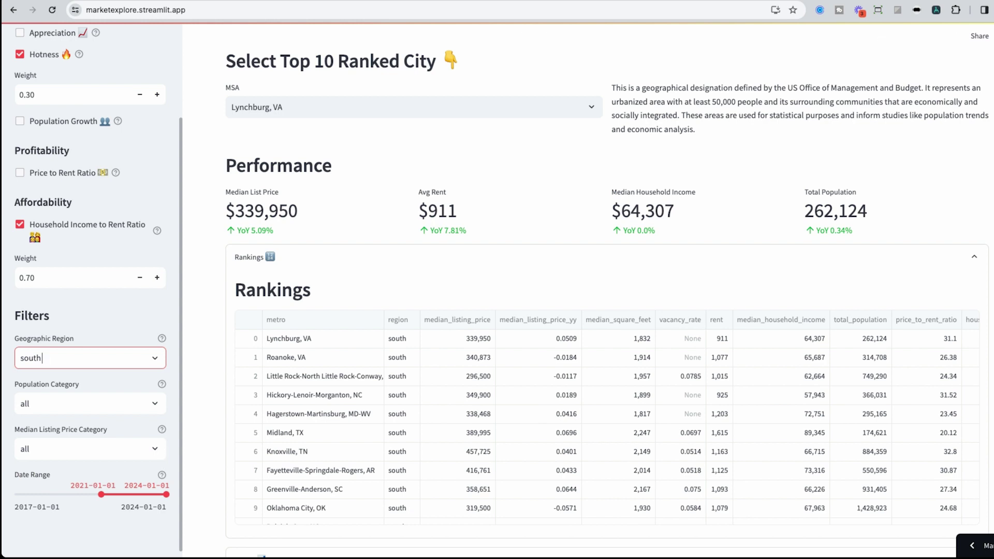
{"action": "left_click", "coordinate": [156, 405]}
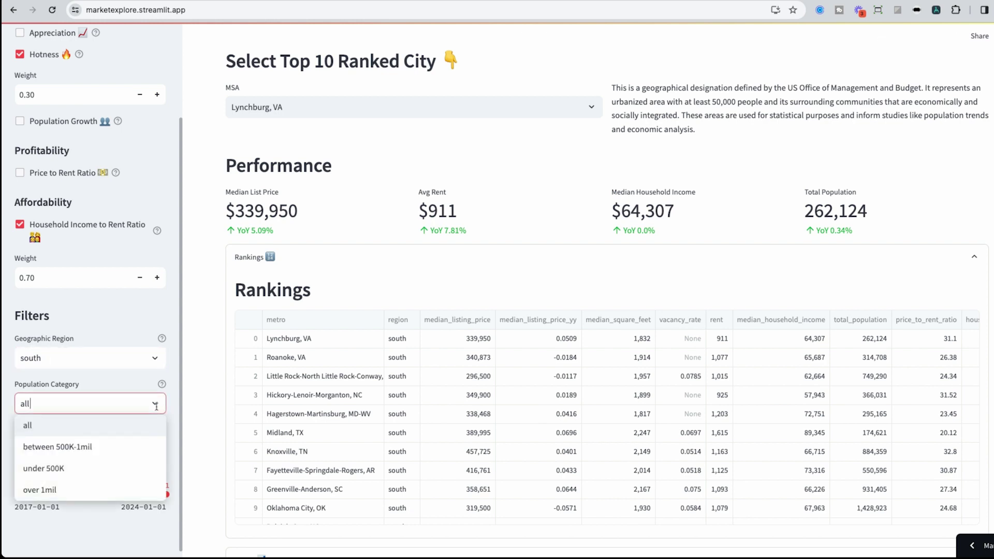
{"action": "left_click", "coordinate": [124, 449]}
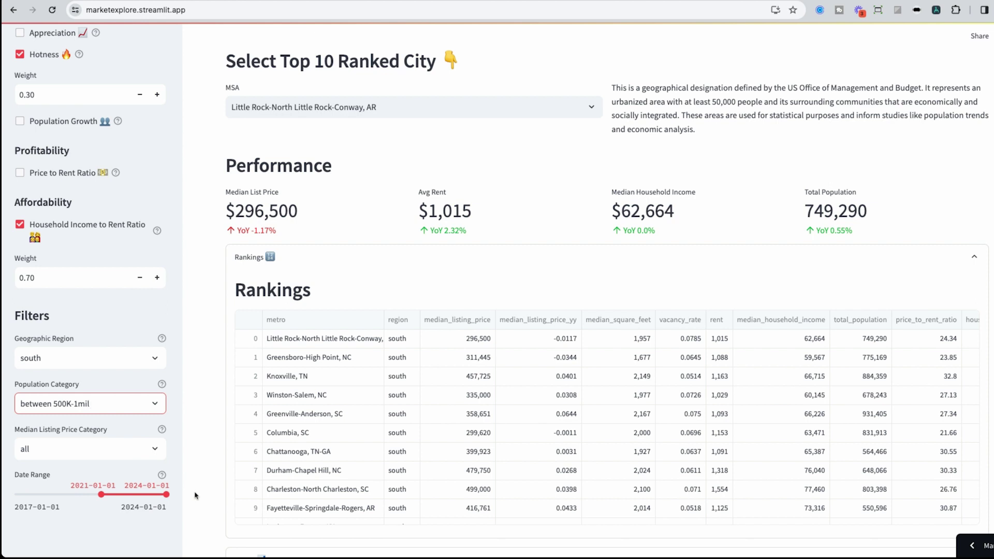
{"action": "left_click", "coordinate": [155, 450]}
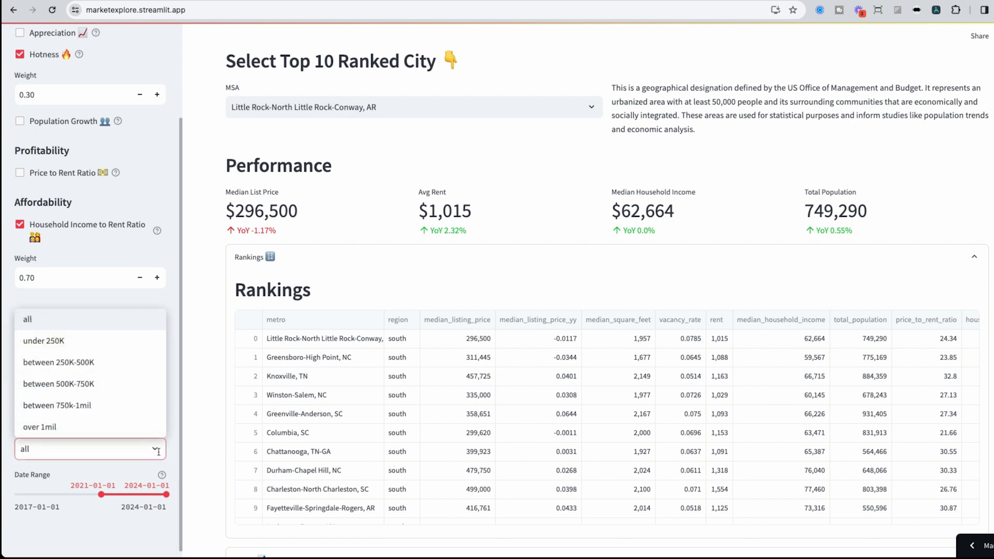
{"action": "left_click", "coordinate": [106, 363]}
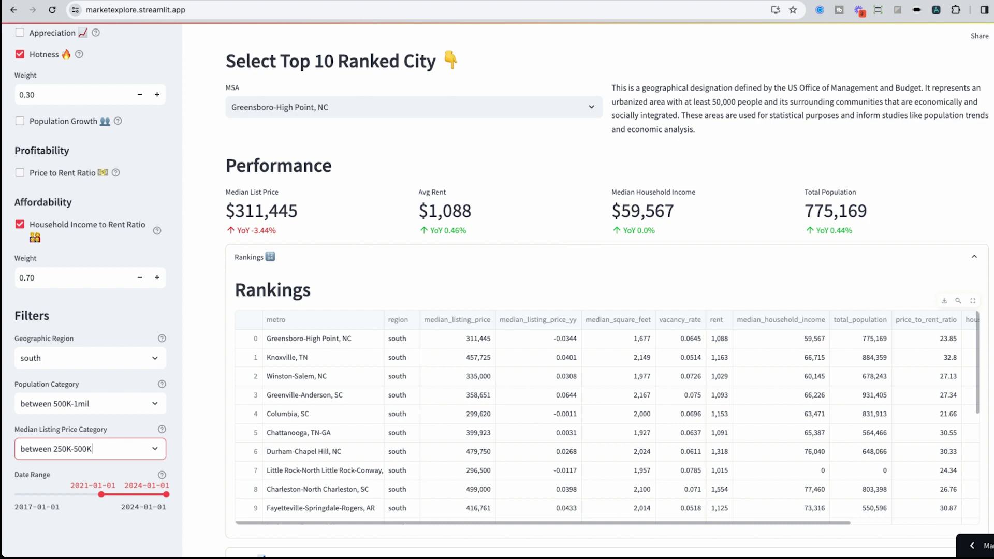
{"action": "scroll", "coordinate": [849, 341], "scroll_direction": "right", "scroll_amount": 5}
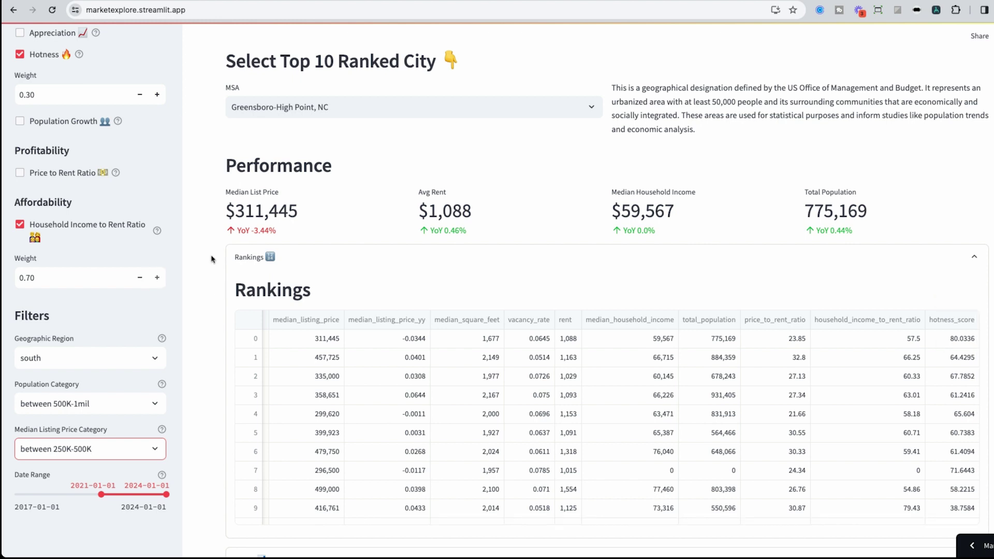
- Swap Hotness for Price to Rent Ratio weighted .30, making Columbia, SC the top metro at $299,620
{"action": "scroll", "coordinate": [168, 262], "scroll_direction": "up", "scroll_amount": 2}
{"action": "scroll", "coordinate": [169, 262], "scroll_direction": "up", "scroll_amount": 1}
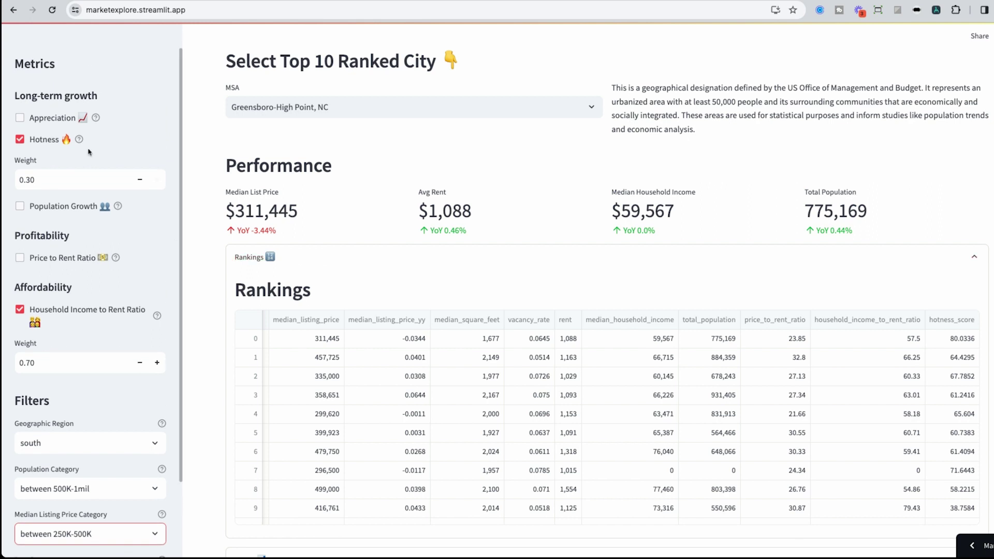
{"action": "left_click", "coordinate": [21, 141]}
{"action": "left_click", "coordinate": [20, 212]}
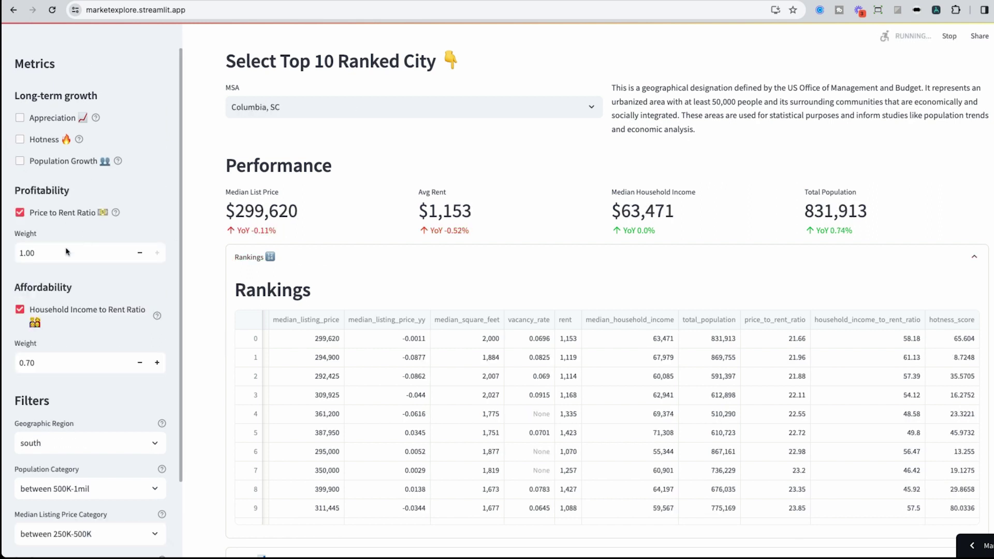
{"action": "double_click", "coordinate": [42, 255]}
{"action": "type", "text": ".30"}
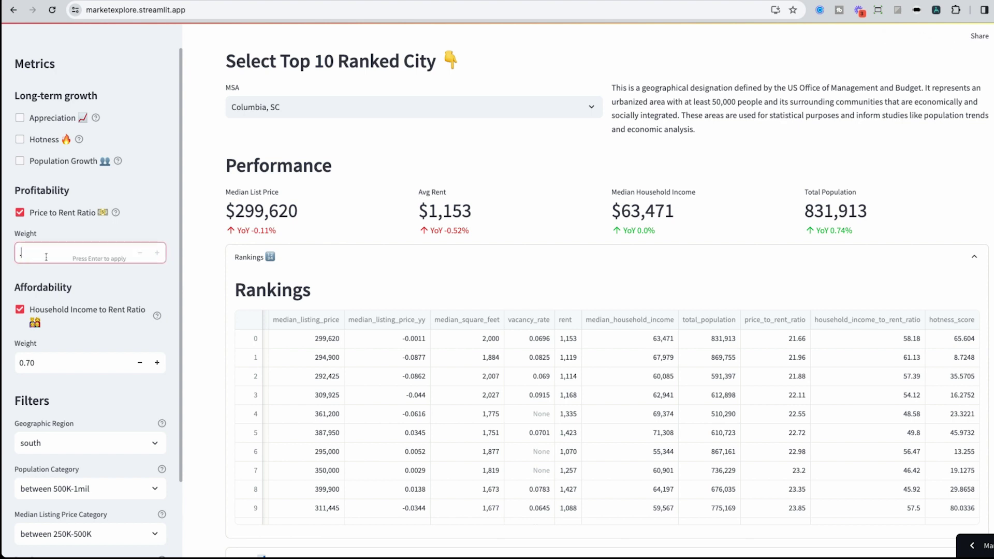
{"action": "key", "text": "Return"}
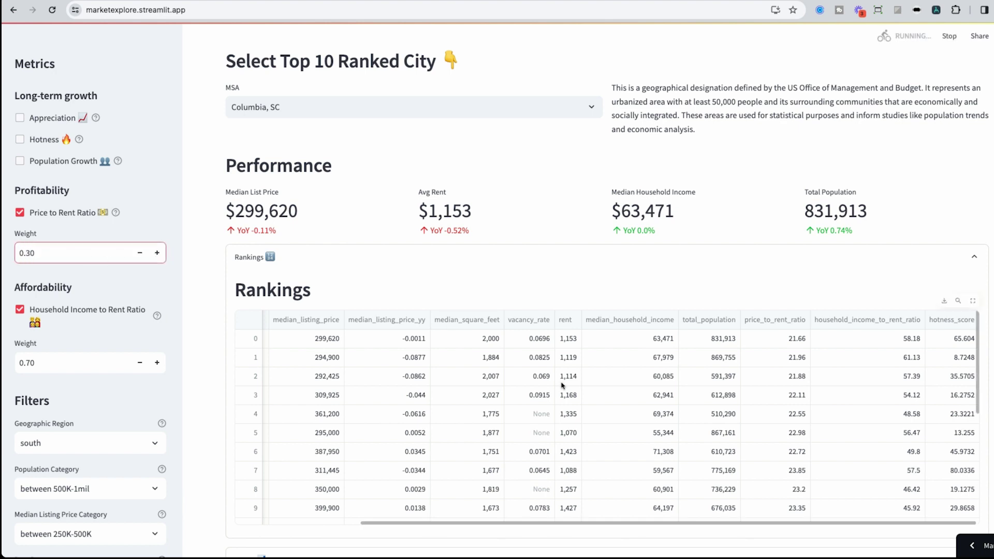
{"action": "scroll", "coordinate": [642, 407], "scroll_direction": "left", "scroll_amount": 5}
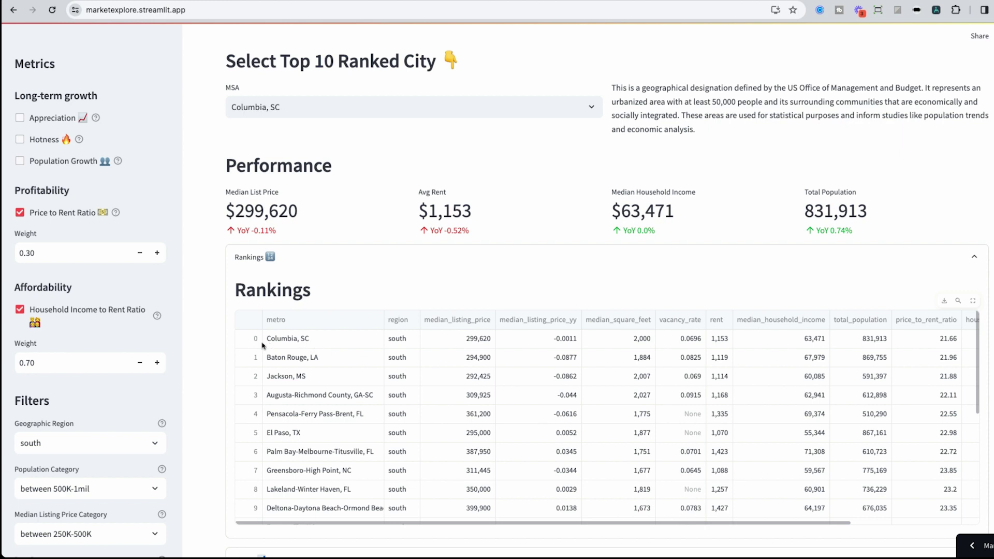
{"action": "scroll", "coordinate": [223, 353], "scroll_direction": "down", "scroll_amount": 2}
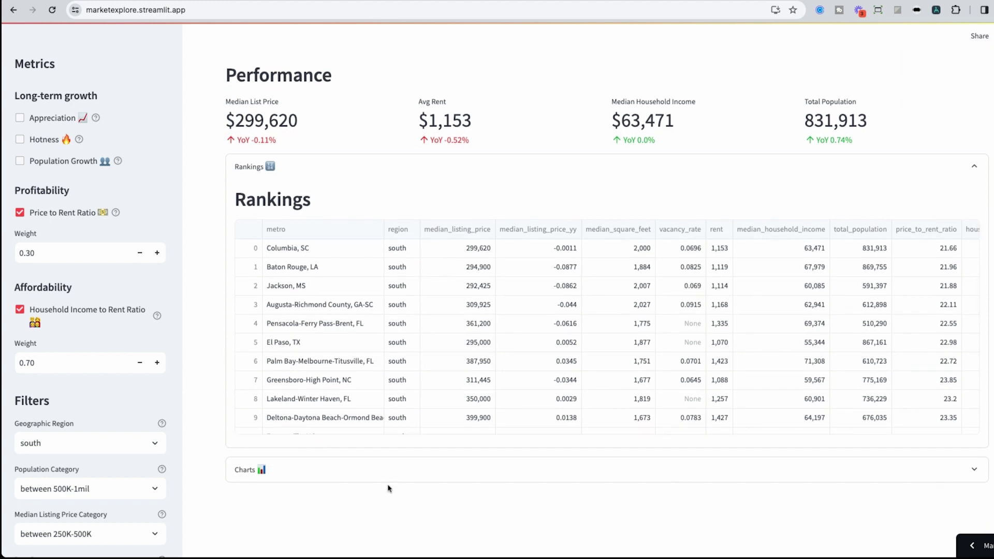
- Expand Charts to show median list price, days on market, and active and new listing counts
{"action": "left_click", "coordinate": [392, 481]}
{"action": "scroll", "coordinate": [224, 462], "scroll_direction": "down", "scroll_amount": 5}
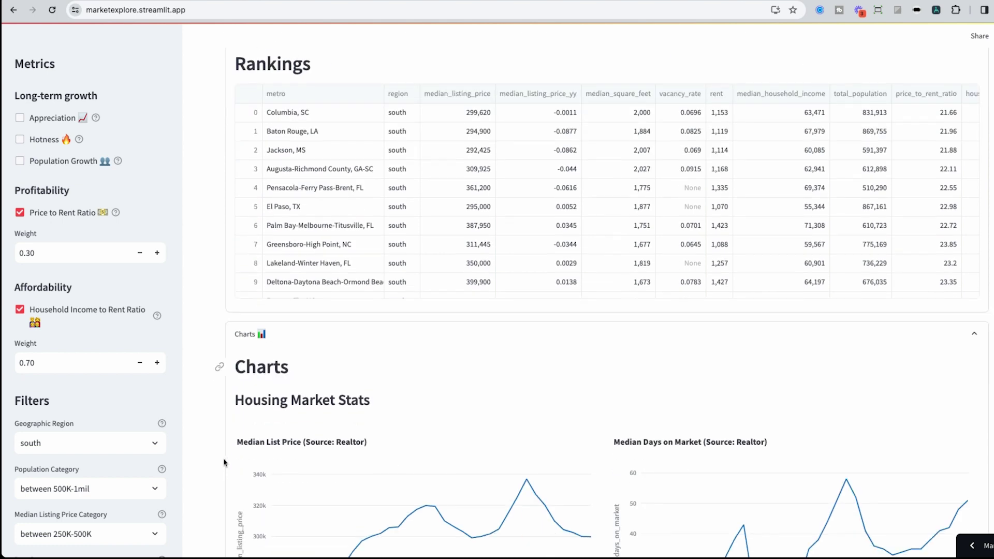
{"action": "scroll", "coordinate": [224, 462], "scroll_direction": "down", "scroll_amount": 4}
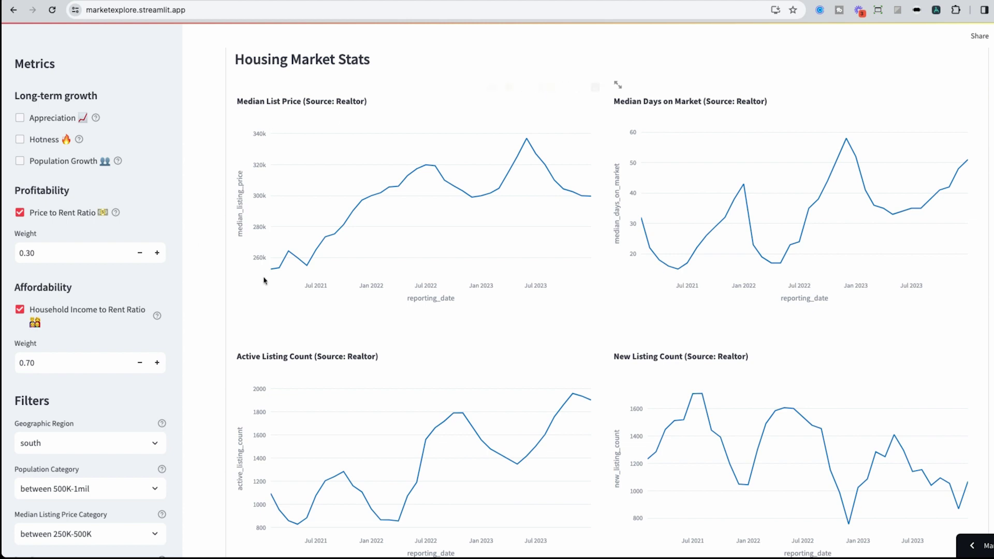
{"action": "mouse_move", "coordinate": [263, 279]}
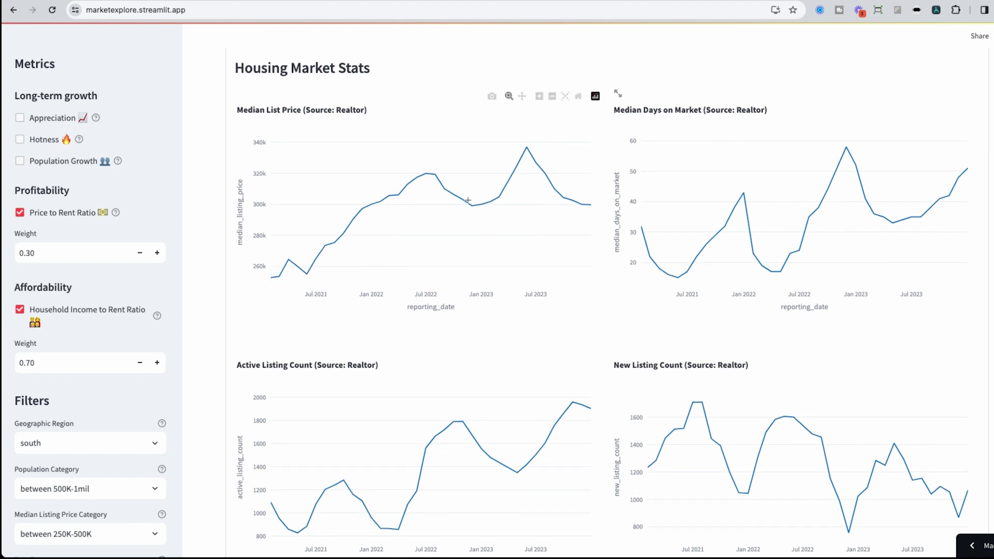
- Move the Date Range slider's start back to 2017-05-01
{"action": "scroll", "coordinate": [70, 479], "scroll_direction": "down", "scroll_amount": 3}
{"action": "left_click", "coordinate": [101, 487]}
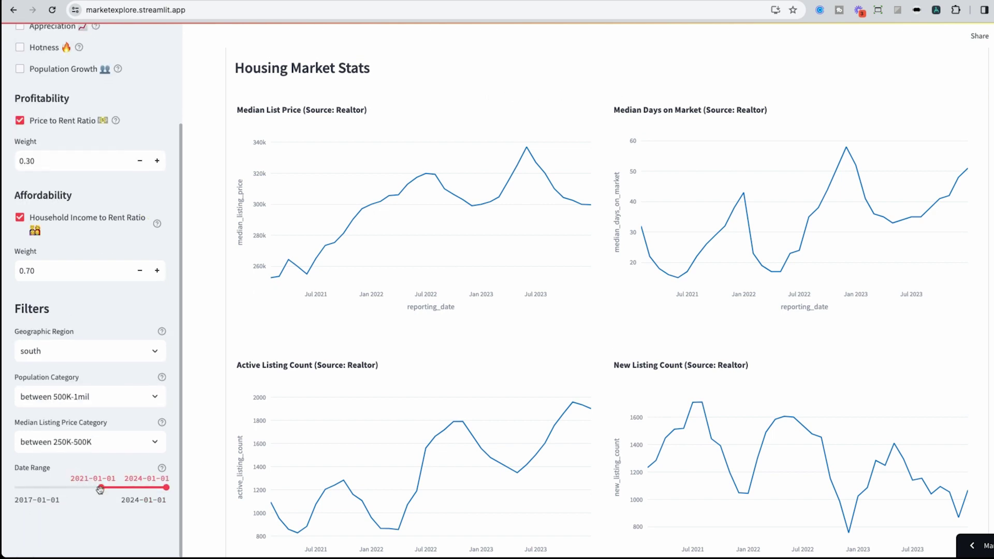
{"action": "key", "text": "Left"}
{"action": "key", "text": "Left"}
{"action": "key", "text": "Left"}
{"action": "key", "text": "Left"}
{"action": "key", "text": "Left"}
{"action": "key", "text": "Left"}
{"action": "key", "text": "Left"}
{"action": "key", "text": "Left"}
{"action": "key", "text": "Left"}
{"action": "key", "text": "Left"}
{"action": "key", "text": "Left"}
{"action": "key", "text": "Left"}
{"action": "key", "text": "Left"}
{"action": "key", "text": "Left"}
{"action": "key", "text": "Left"}
{"action": "key", "text": "Left"}
{"action": "key", "text": "Left"}
{"action": "key", "text": "Left"}
{"action": "key", "text": "Left"}
{"action": "key", "text": "Left"}
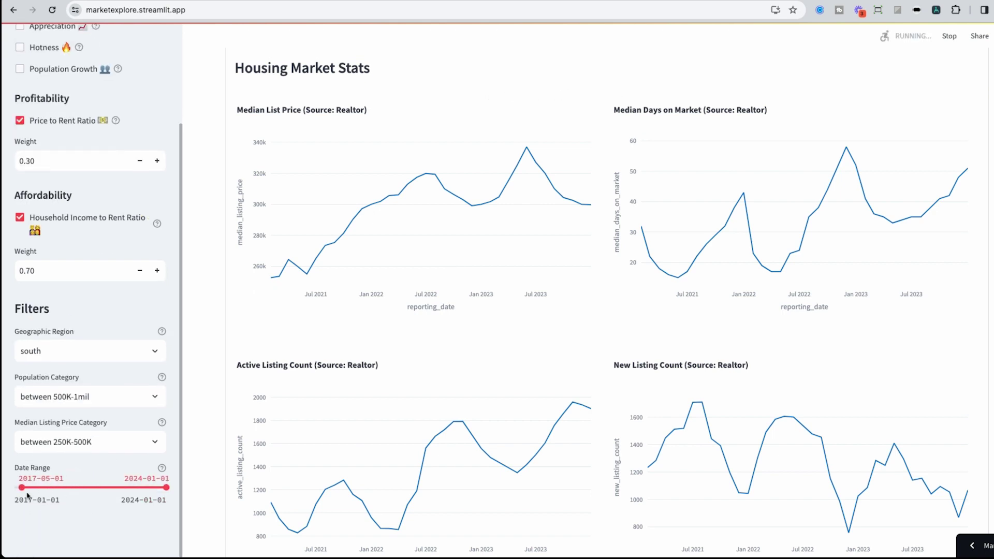
{"action": "mouse_move", "coordinate": [277, 493]}
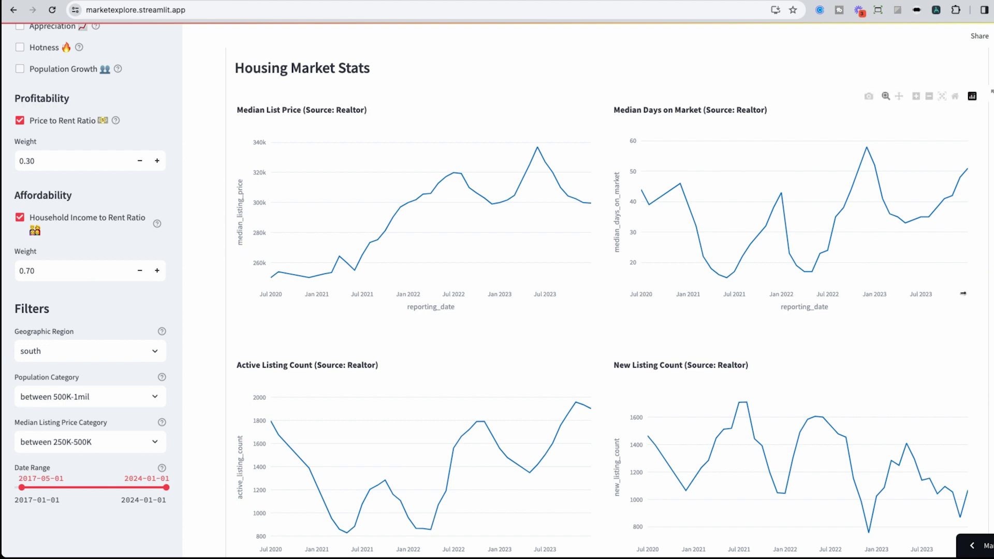
- Scroll down through Columbia's updated housing charts and back up to the top
{"action": "mouse_move", "coordinate": [907, 224]}
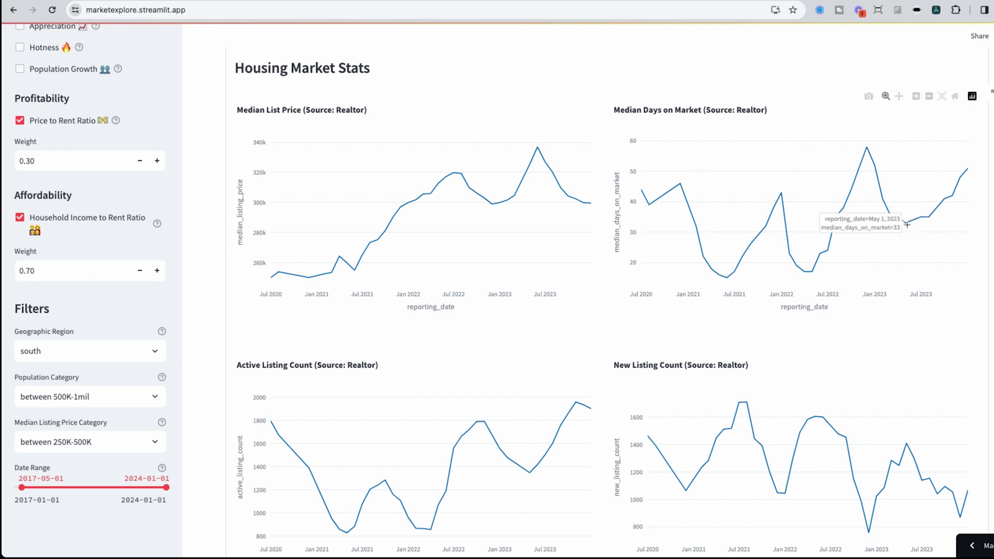
{"action": "scroll", "coordinate": [985, 332], "scroll_direction": "down", "scroll_amount": 5}
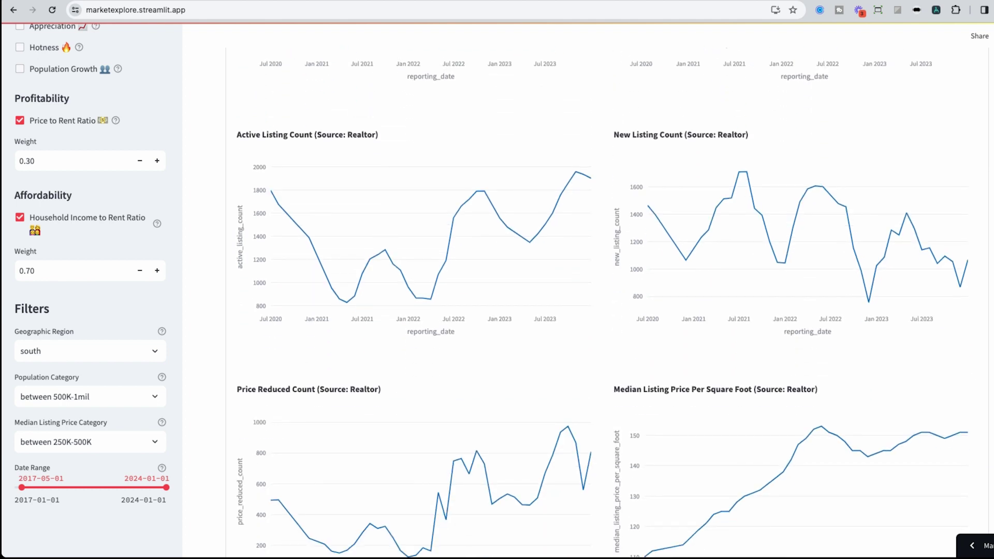
{"action": "scroll", "coordinate": [640, 330], "scroll_direction": "down", "scroll_amount": 5}
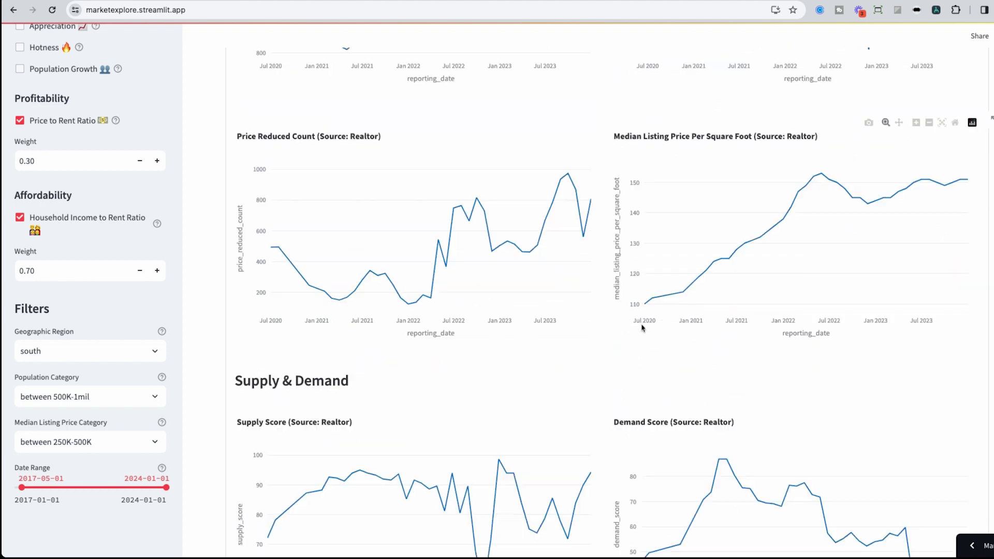
{"action": "scroll", "coordinate": [642, 327], "scroll_direction": "down", "scroll_amount": 3}
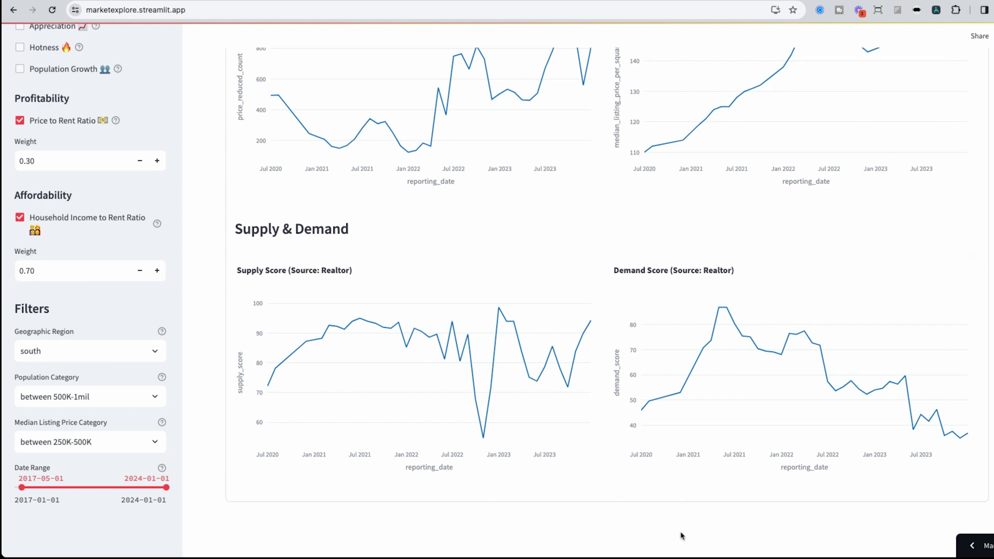
{"action": "scroll", "coordinate": [681, 534], "scroll_direction": "up", "scroll_amount": 15}
{"action": "scroll", "coordinate": [681, 535], "scroll_direction": "up", "scroll_amount": 10}
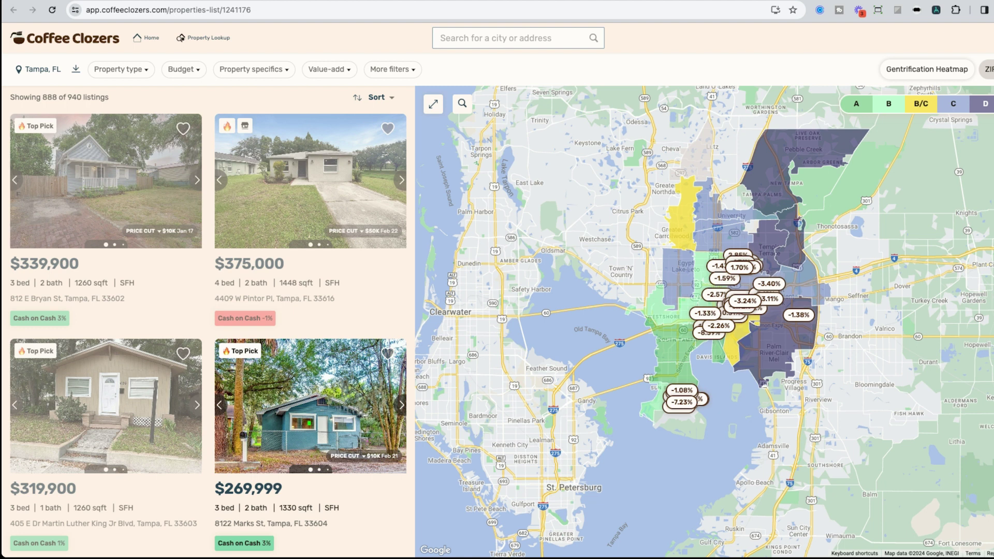
- Turn on the Gentrification Heatmap overlay on the Tampa, FL listings map
{"action": "left_click", "coordinate": [910, 71]}
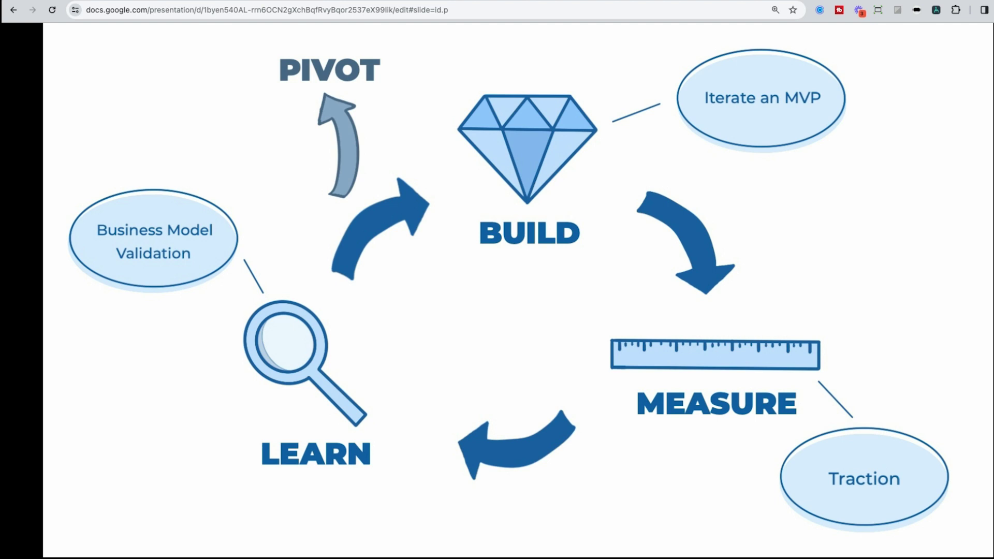
- Advance the slideshow to the '2024 Tech in Real Estate Hackathon' title slide
{"action": "key", "text": "Right"}
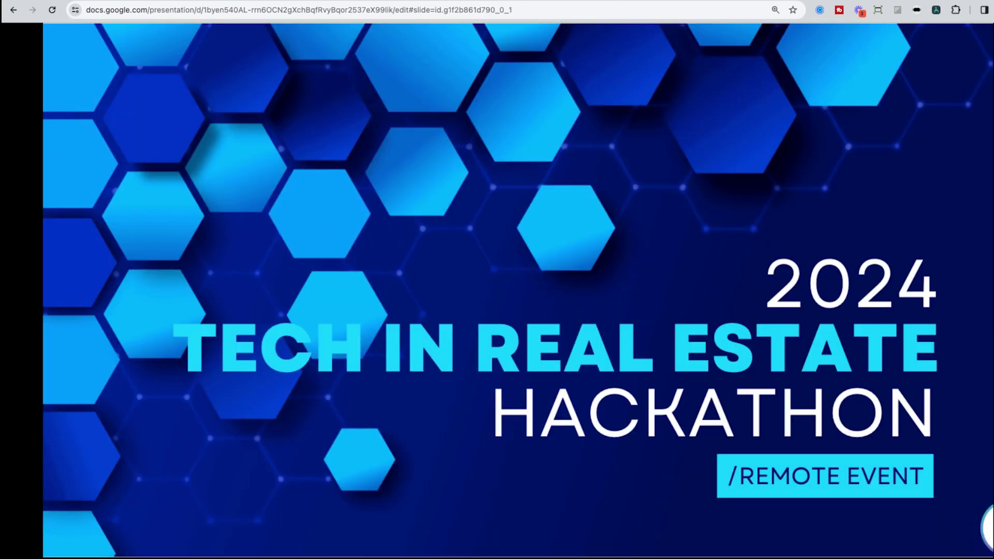